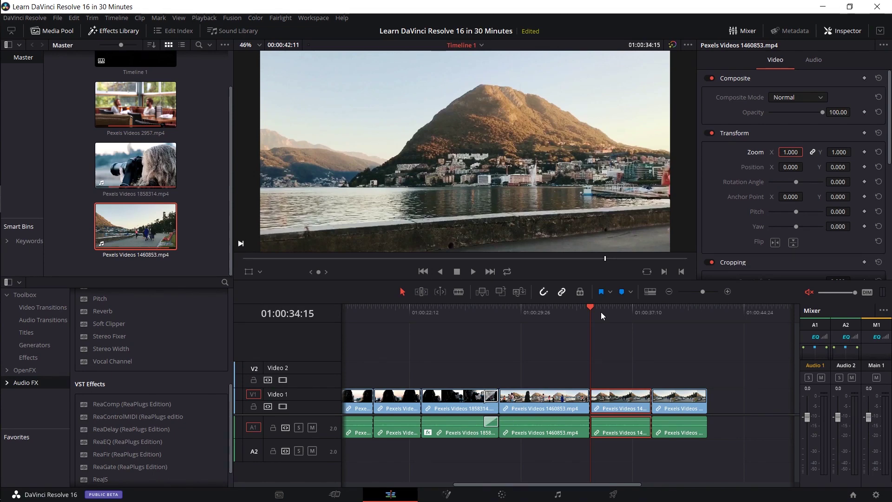
- Move the playhead to 01:00:36:01, where people walk along the promenade in the lakeside clip
{"action": "left_click", "coordinate": [614, 309]}
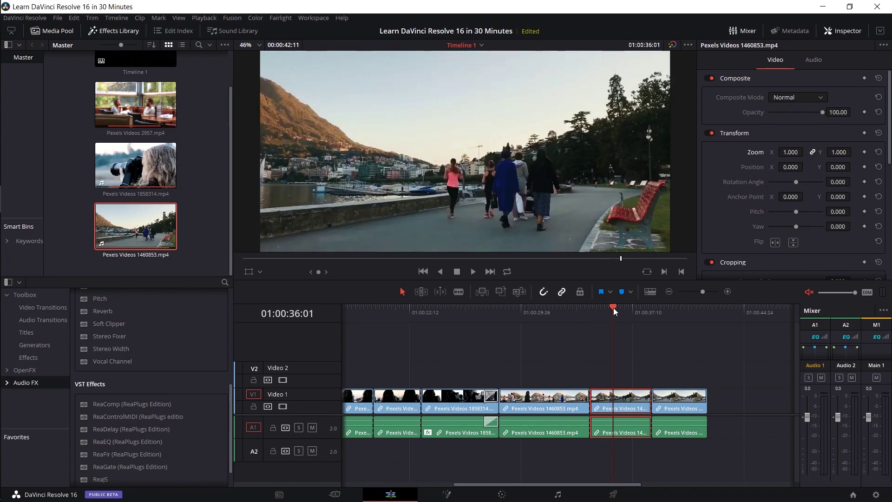
- Add a Zoom keyframe at 1.000 on the lakeside clip's first frame, 01:00:34:15
{"action": "left_click", "coordinate": [602, 306]}
{"action": "left_click_drag", "start_coordinate": [603, 308], "coordinate": [592, 305]}
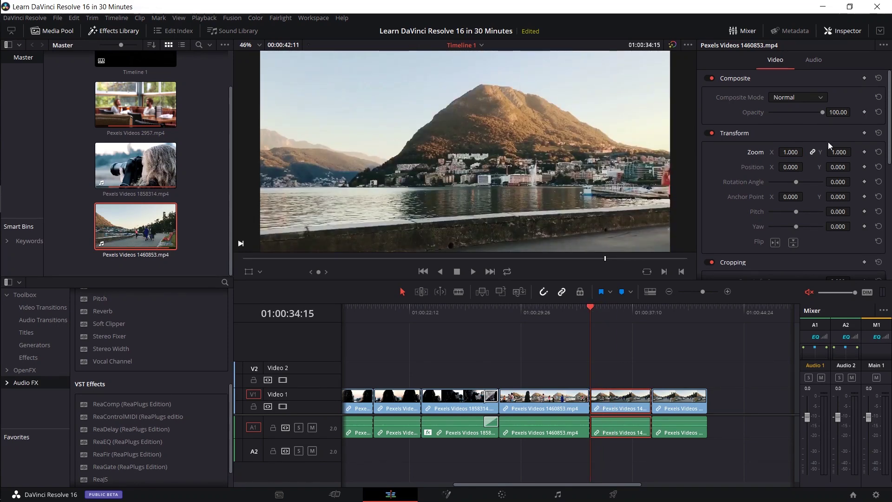
{"action": "left_click", "coordinate": [863, 153]}
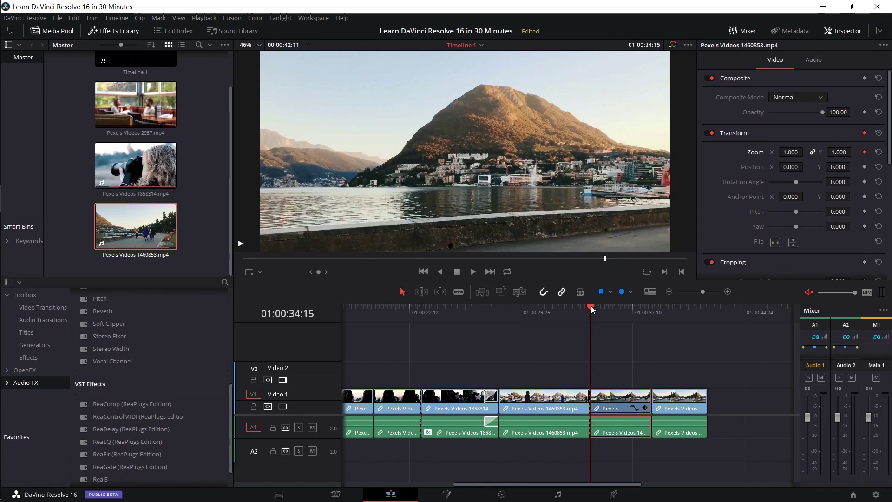
- At 01:00:35:11, set Zoom X to 1.5 to create the second zoom keyframe
{"action": "left_click_drag", "start_coordinate": [591, 306], "coordinate": [604, 309]}
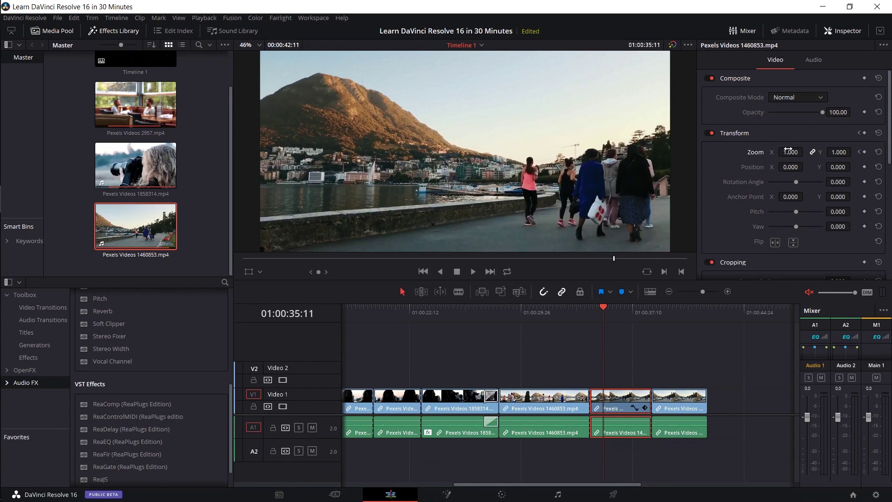
{"action": "left_click", "coordinate": [790, 152]}
{"action": "type", "text": "1.5"}
{"action": "key", "text": "Return"}
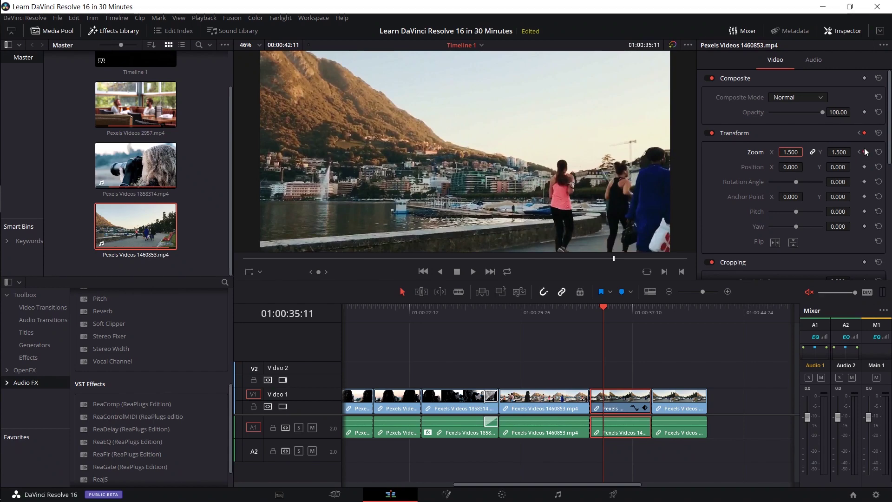
- Scrub from the first zoom keyframe to preview the zoom, then return to the clip start
{"action": "left_click", "coordinate": [590, 308]}
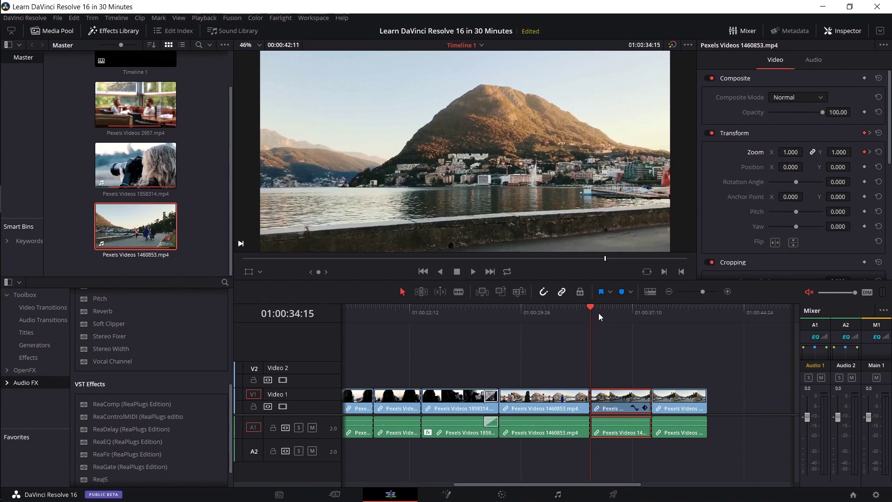
{"action": "mouse_move", "coordinate": [599, 314]}
{"action": "left_mouse_down"}
{"action": "mouse_move", "coordinate": [607, 315]}
{"action": "mouse_move", "coordinate": [596, 316]}
{"action": "left_mouse_up"}
{"action": "key", "text": "Up"}
{"action": "left_click", "coordinate": [870, 152]}
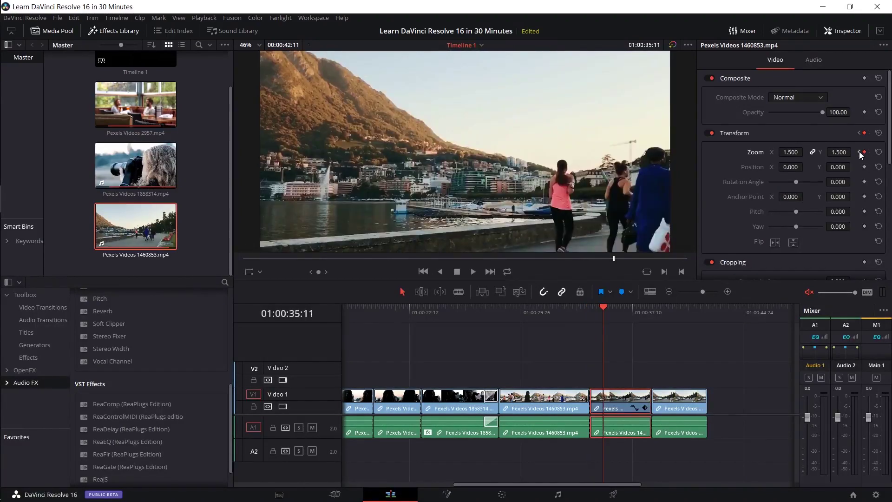
{"action": "left_click", "coordinate": [860, 153]}
{"action": "left_click", "coordinate": [870, 152]}
{"action": "left_click", "coordinate": [860, 153]}
{"action": "left_click", "coordinate": [870, 152]}
- Magnify the timeline around the playhead and select the keyframed lakeside clip
{"action": "left_click", "coordinate": [860, 153]}
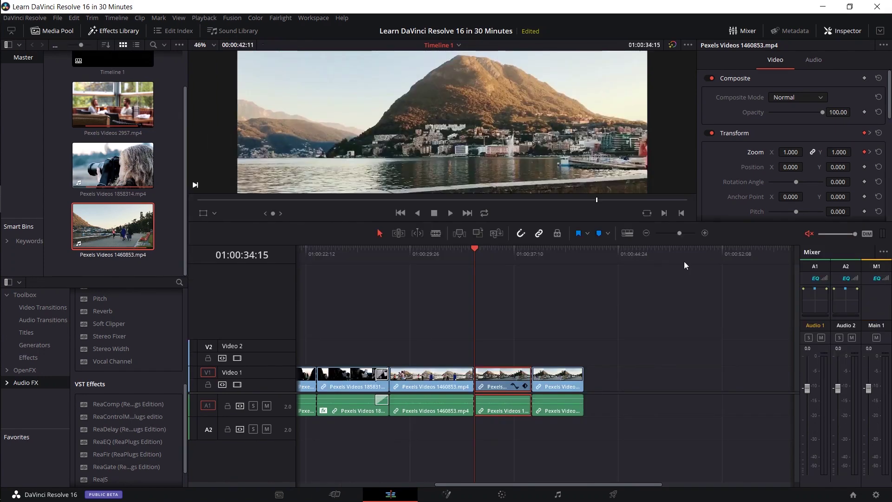
{"action": "left_click_drag", "start_coordinate": [681, 233], "coordinate": [685, 233]}
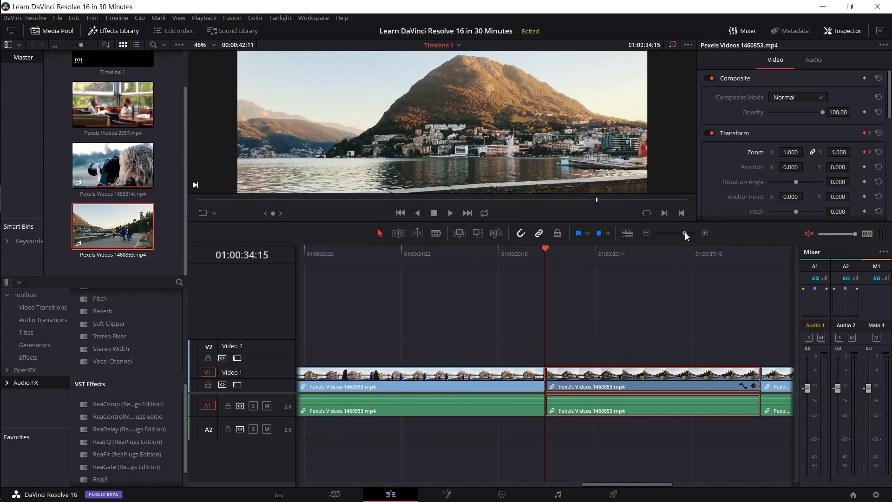
{"action": "left_click", "coordinate": [639, 479]}
{"action": "left_click_drag", "start_coordinate": [654, 484], "coordinate": [686, 481]}
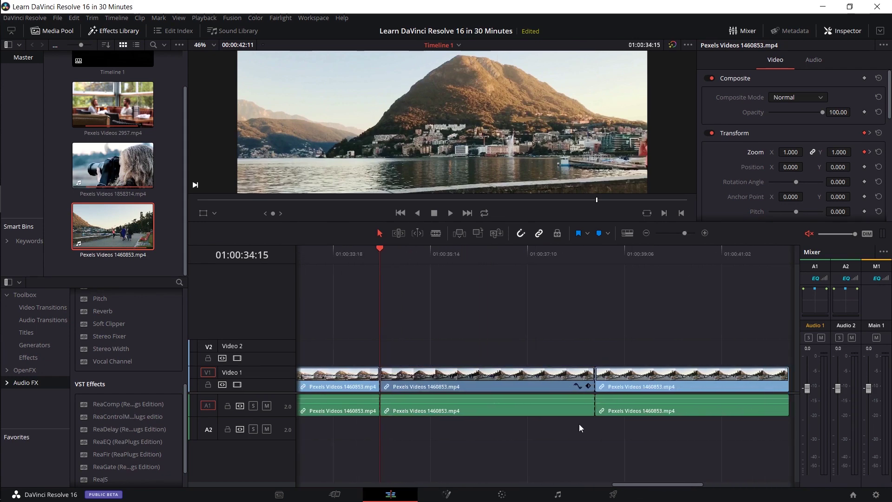
{"action": "left_click", "coordinate": [567, 386]}
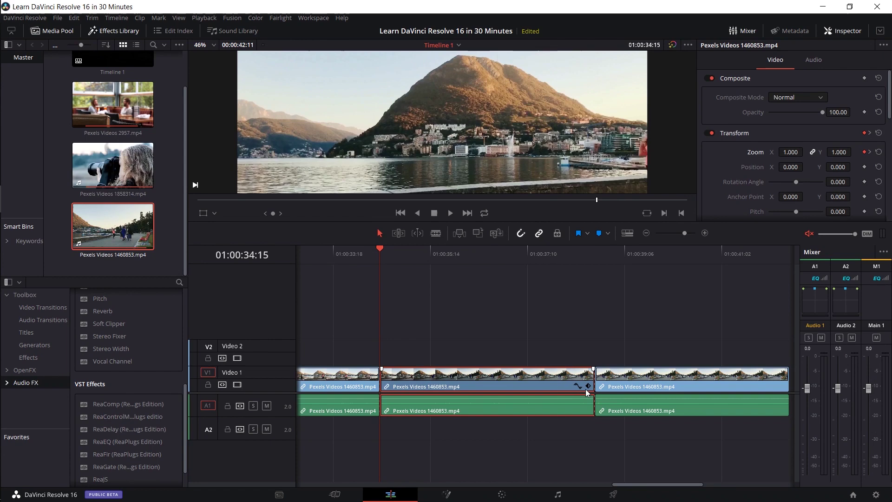
- Inspect the clip's Transform keyframe lane, scrub the zoom, and close the lane
{"action": "left_click", "coordinate": [588, 386]}
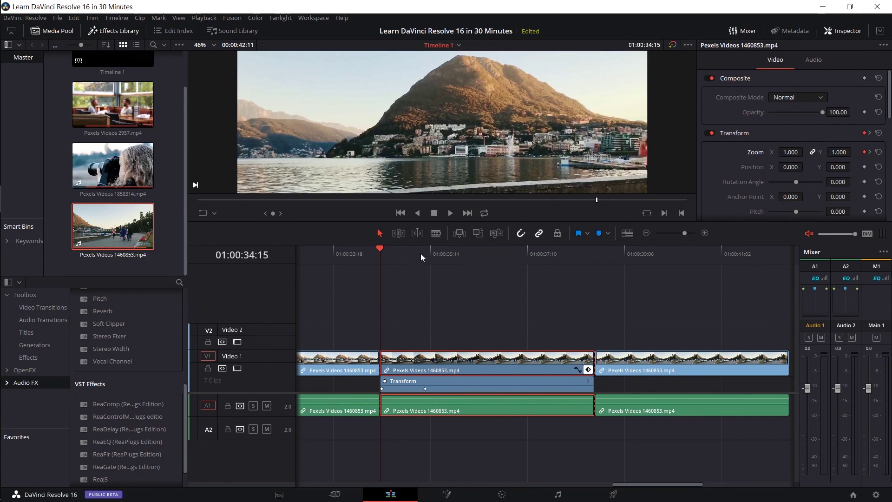
{"action": "left_click_drag", "start_coordinate": [421, 252], "coordinate": [381, 265]}
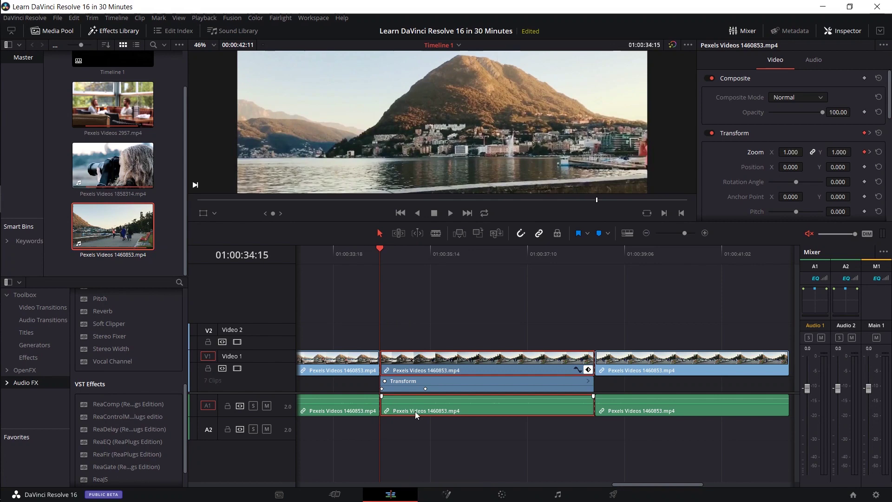
{"action": "left_click", "coordinate": [425, 389]}
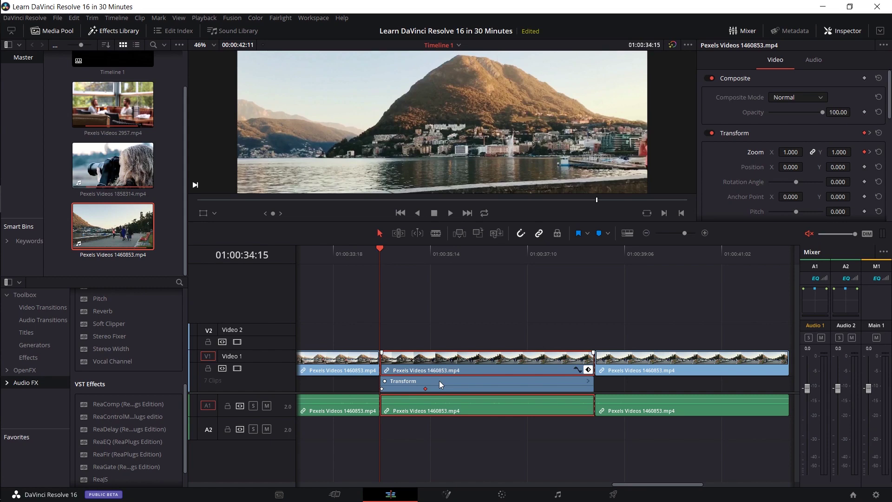
{"action": "left_click", "coordinate": [588, 370]}
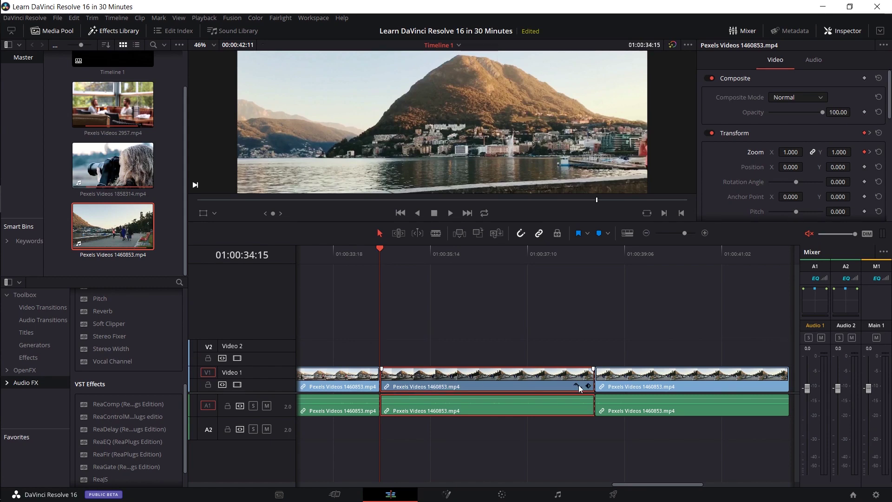
- Show the Zoom X curve under the clip and select the 1.50 keyframe
{"action": "left_click", "coordinate": [577, 370]}
{"action": "left_click", "coordinate": [578, 308]}
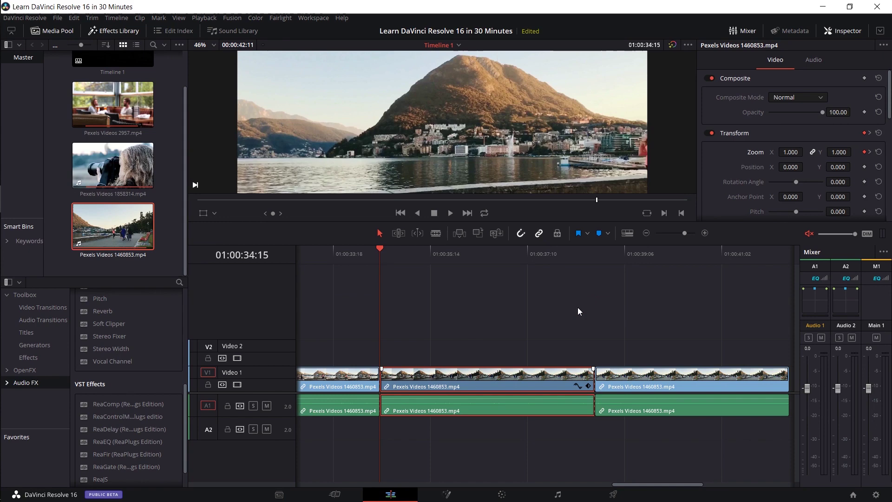
{"action": "left_click", "coordinate": [576, 386]}
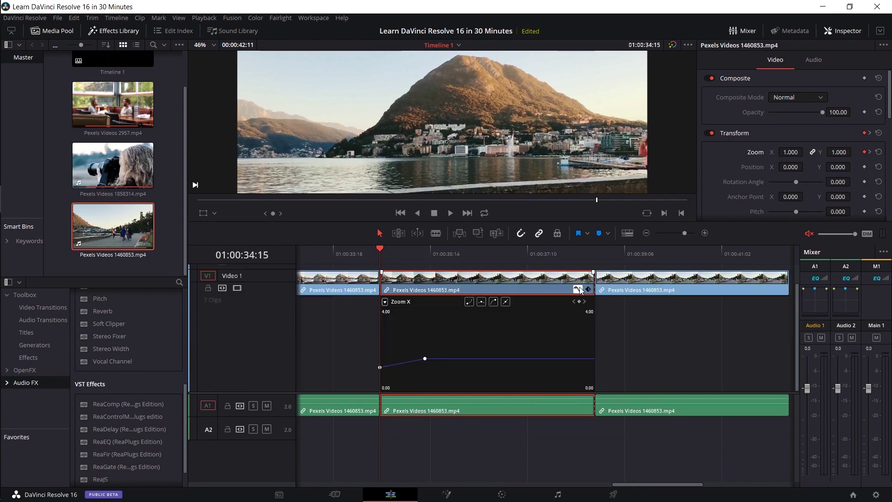
{"action": "left_click", "coordinate": [424, 360]}
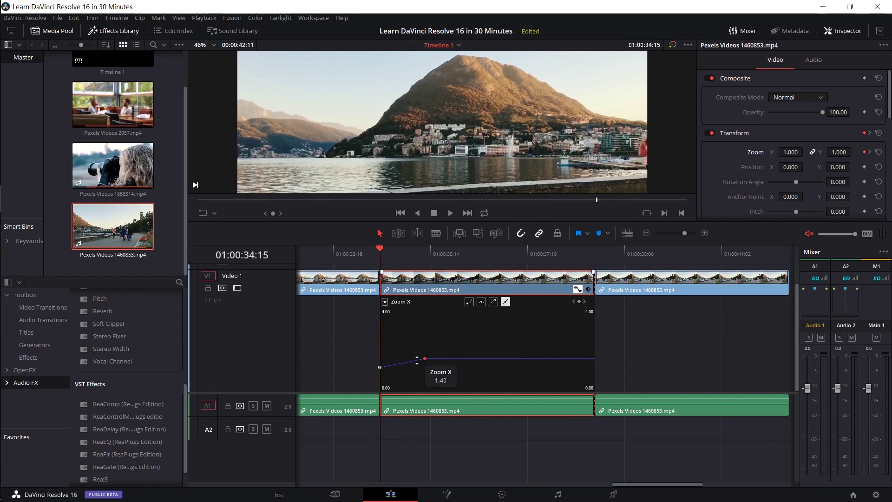
- Make the zoom ease into the 1.50 keyframe, steepening its handle and keeping the 1.50 value
{"action": "left_click", "coordinate": [481, 303]}
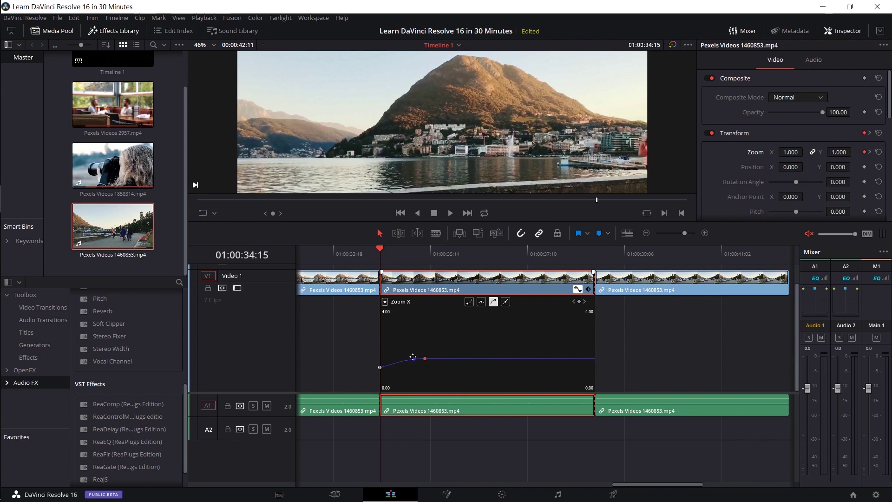
{"action": "mouse_move", "coordinate": [412, 356]}
{"action": "left_mouse_down"}
{"action": "mouse_move", "coordinate": [393, 356]}
{"action": "mouse_move", "coordinate": [412, 358]}
{"action": "mouse_move", "coordinate": [403, 359]}
{"action": "left_mouse_up"}
{"action": "mouse_move", "coordinate": [424, 359]}
{"action": "mouse_move", "coordinate": [424, 359]}
{"action": "left_mouse_down"}
{"action": "mouse_move", "coordinate": [425, 335]}
{"action": "mouse_move", "coordinate": [409, 357]}
{"action": "mouse_move", "coordinate": [394, 354]}
{"action": "mouse_move", "coordinate": [404, 359]}
{"action": "mouse_move", "coordinate": [395, 365]}
{"action": "mouse_move", "coordinate": [414, 358]}
{"action": "left_mouse_up"}
{"action": "key", "text": "ctrl+z"}
{"action": "left_click", "coordinate": [380, 367]}
{"action": "scroll", "coordinate": [599, 305], "scroll_direction": "up", "scroll_amount": 1}
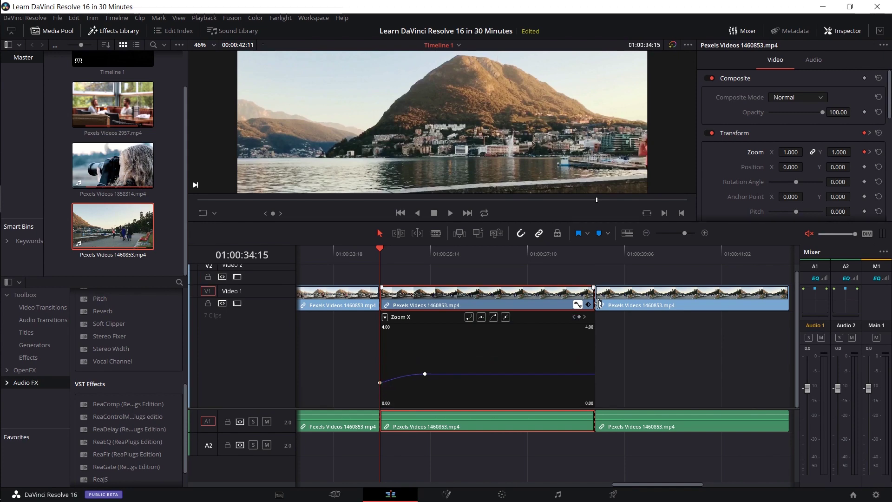
- Toggle the middle clip's keyframe lanes closed and drag the Zoom X handle to adjust easing
{"action": "left_click", "coordinate": [588, 306]}
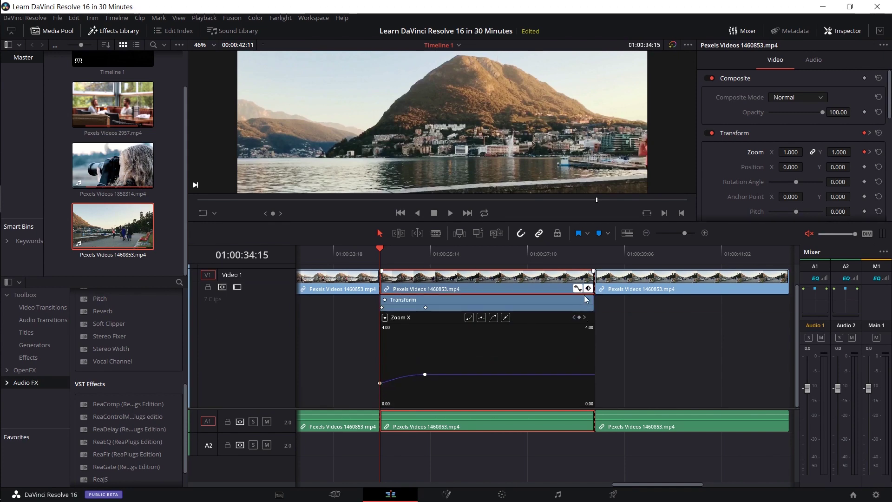
{"action": "left_click", "coordinate": [586, 289]}
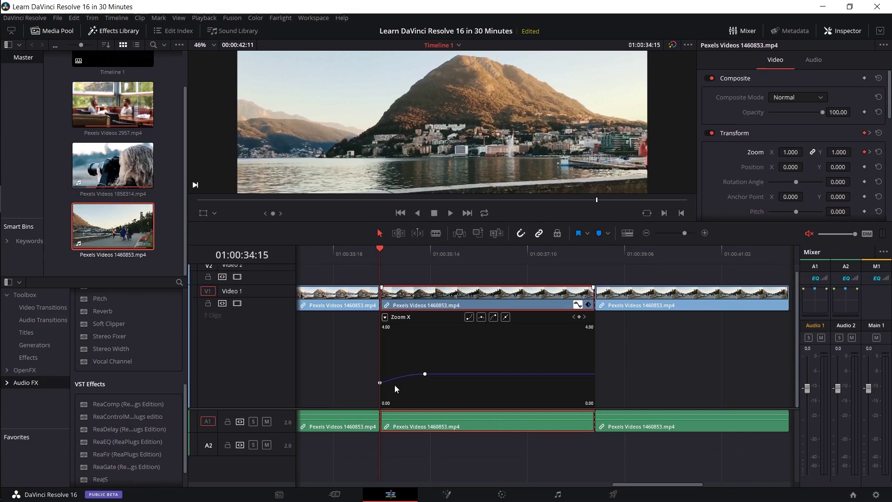
{"action": "left_click_drag", "start_coordinate": [425, 374], "coordinate": [443, 370]}
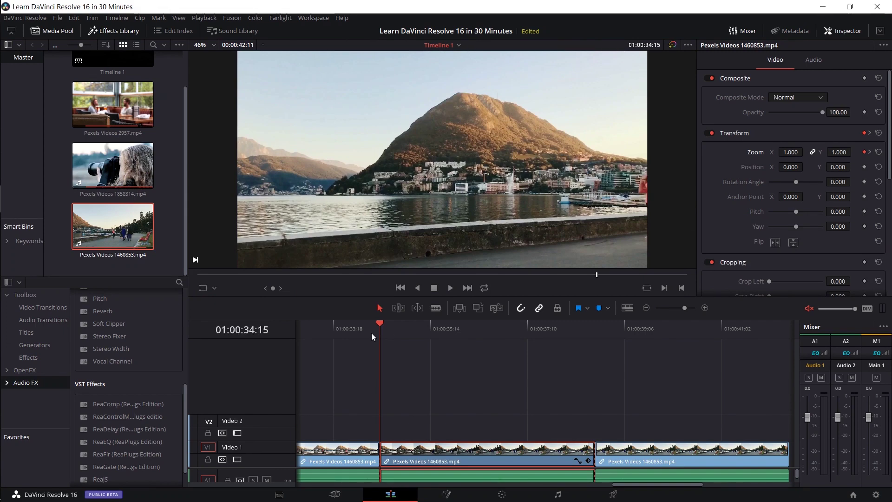
{"action": "key", "text": "space"}
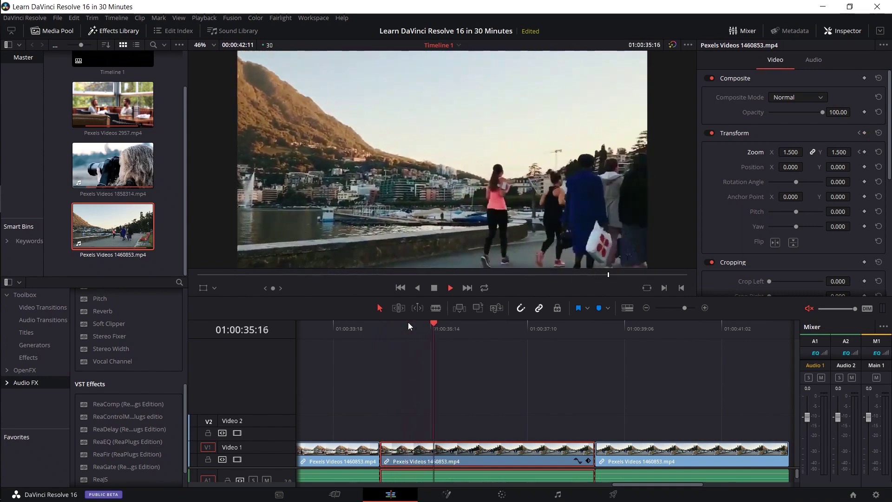
{"action": "left_click", "coordinate": [387, 328]}
{"action": "left_click", "coordinate": [383, 330]}
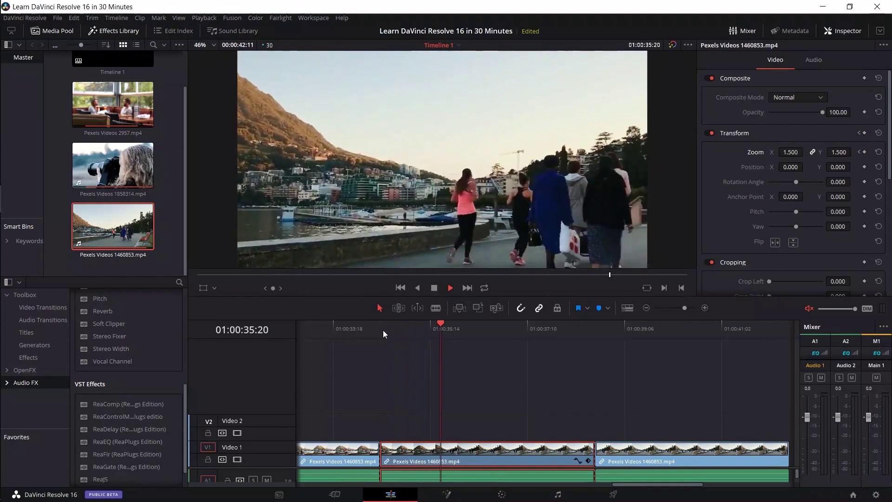
{"action": "left_click", "coordinate": [383, 330]}
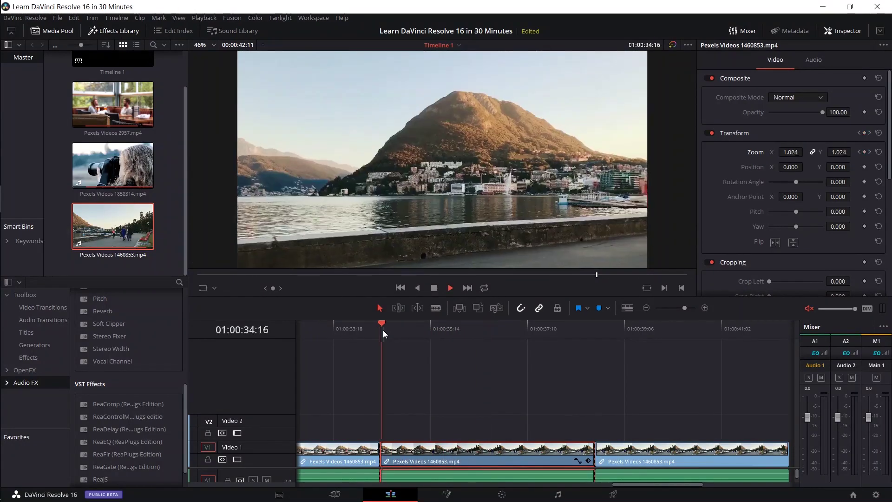
{"action": "left_click", "coordinate": [383, 330]}
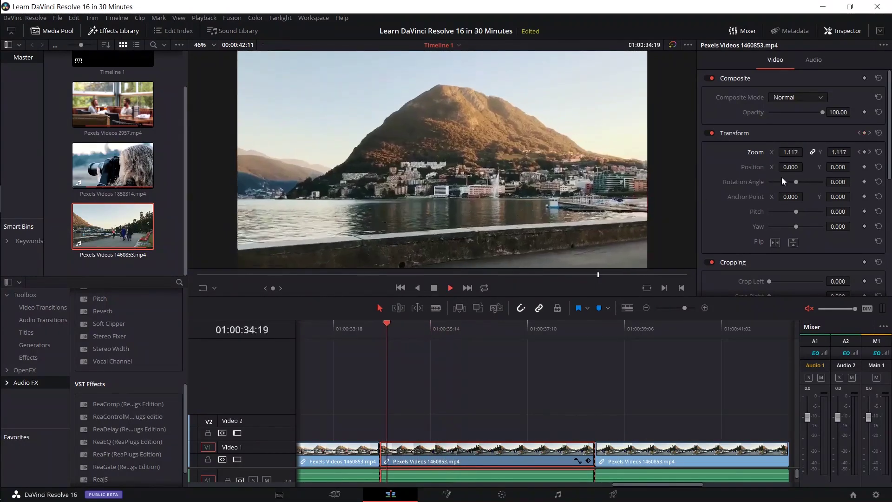
{"action": "left_click", "coordinate": [389, 330]}
{"action": "left_click", "coordinate": [386, 330]}
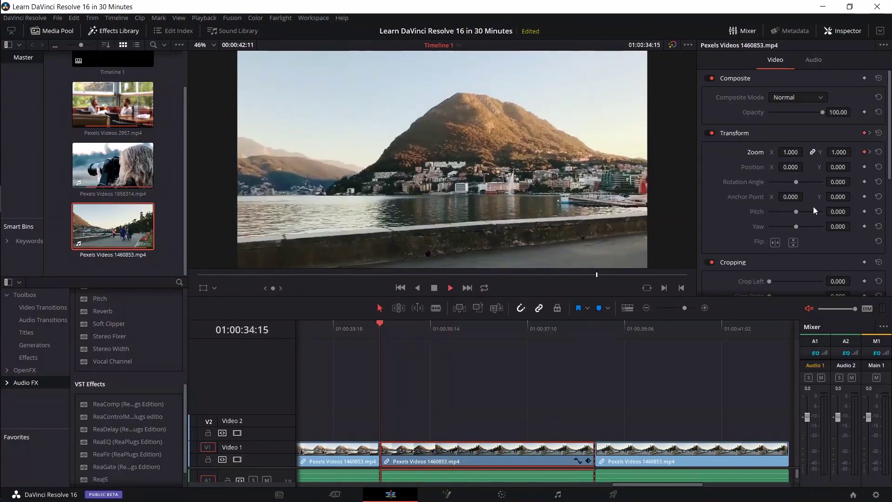
{"action": "key", "text": "space"}
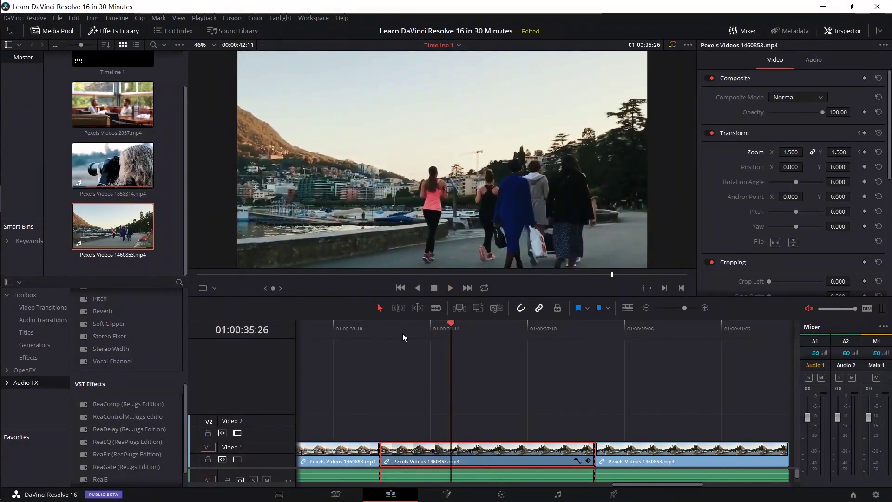
{"action": "left_click", "coordinate": [385, 331]}
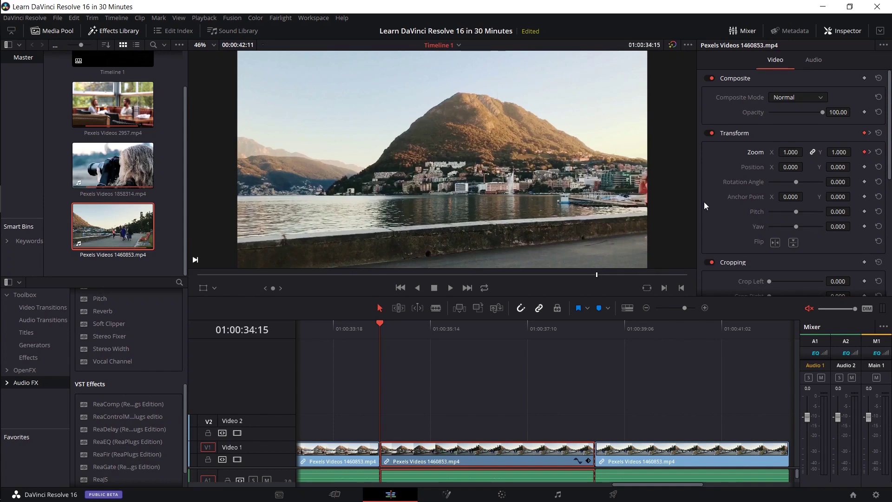
{"action": "scroll", "coordinate": [718, 186], "scroll_direction": "down", "scroll_amount": 2}
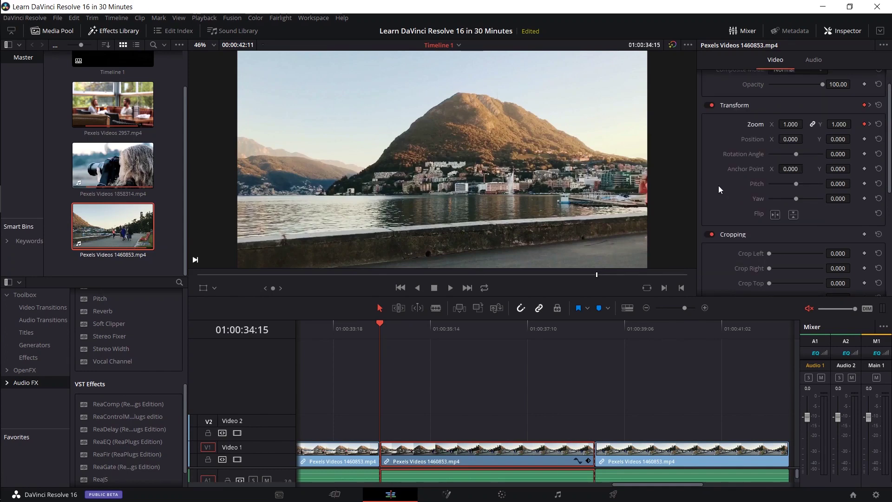
{"action": "scroll", "coordinate": [763, 152], "scroll_direction": "up", "scroll_amount": 2}
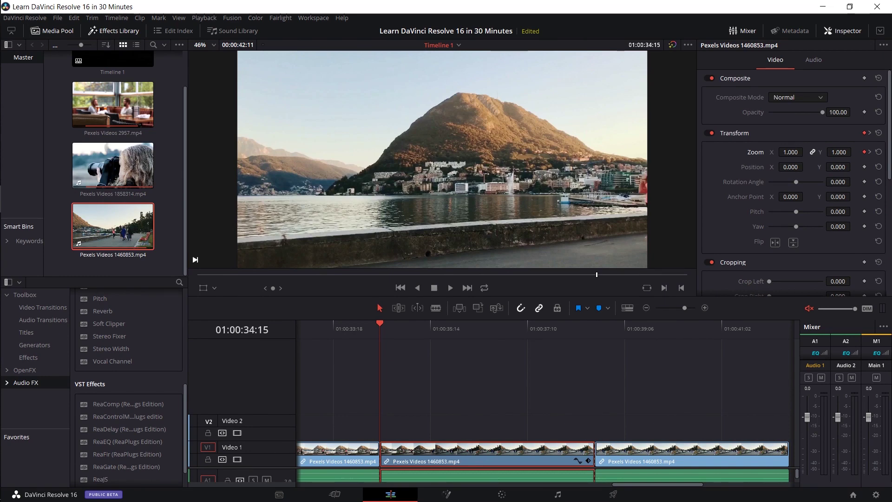
- Offset Position X to -991 at the clip start, then set it to 0 at 01:00:35:22
{"action": "left_click_drag", "start_coordinate": [791, 167], "coordinate": [810, 167]}
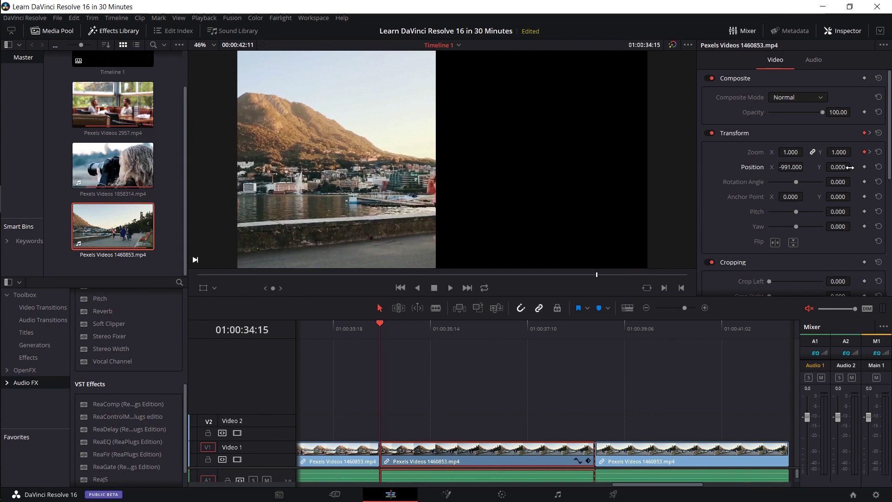
{"action": "left_click", "coordinate": [442, 328]}
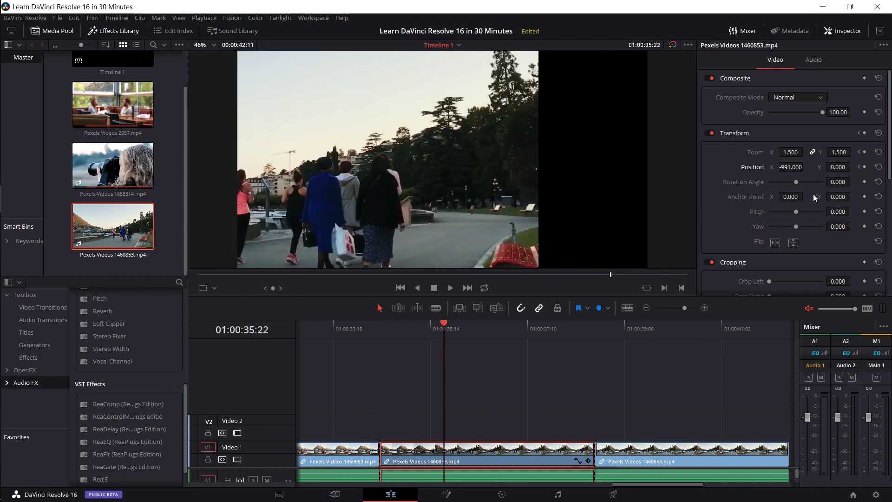
{"action": "left_click", "coordinate": [785, 168]}
{"action": "type", "text": "0"}
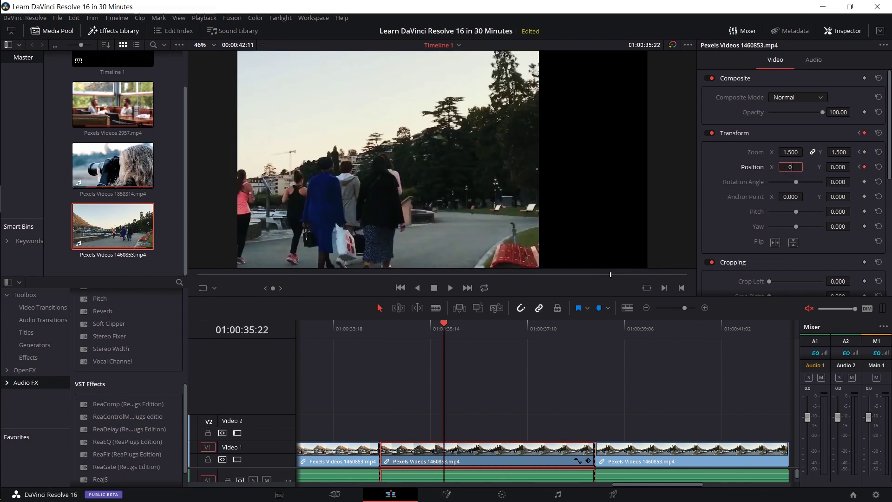
{"action": "key", "text": "Return"}
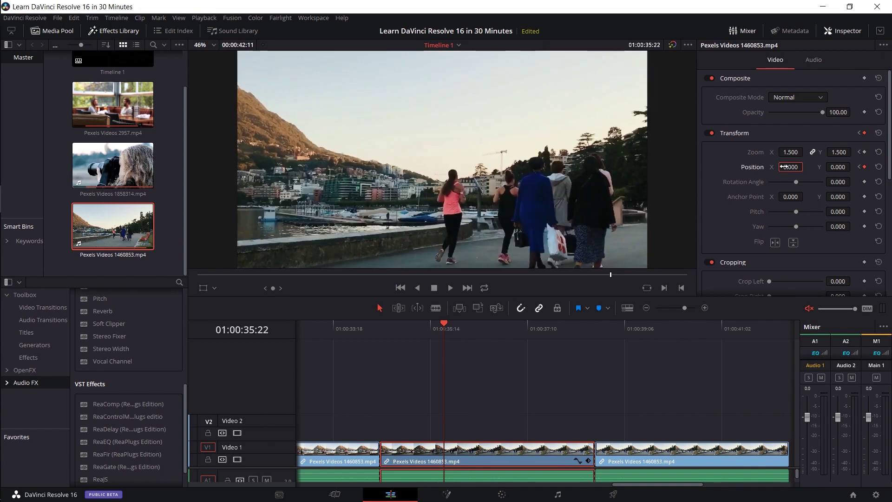
- Step between the two Position keyframes and play back the combined zoom and slide
{"action": "left_click", "coordinate": [379, 328]}
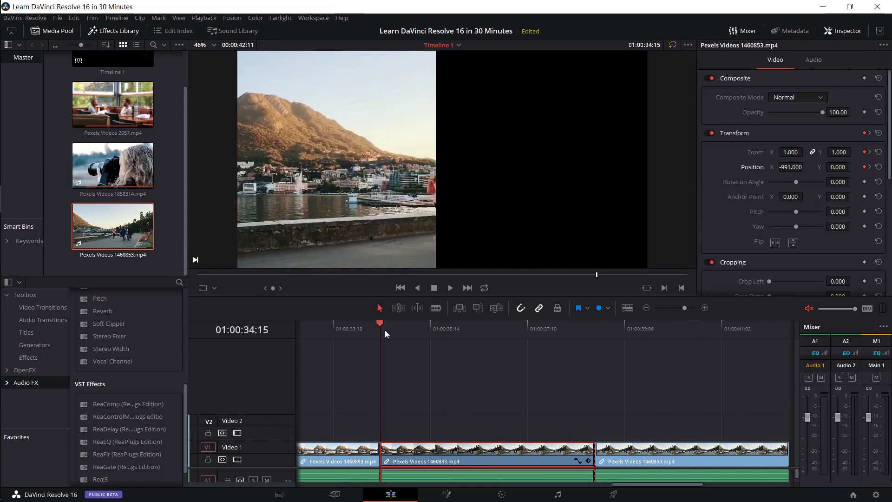
{"action": "left_click", "coordinate": [868, 167]}
{"action": "left_click", "coordinate": [859, 167]}
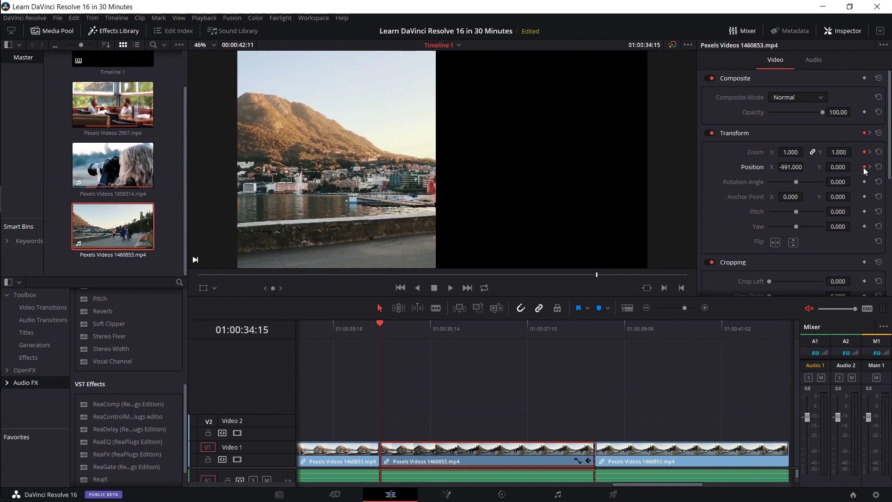
{"action": "left_click", "coordinate": [870, 167]}
{"action": "left_click", "coordinate": [859, 167]}
{"action": "key", "text": "space"}
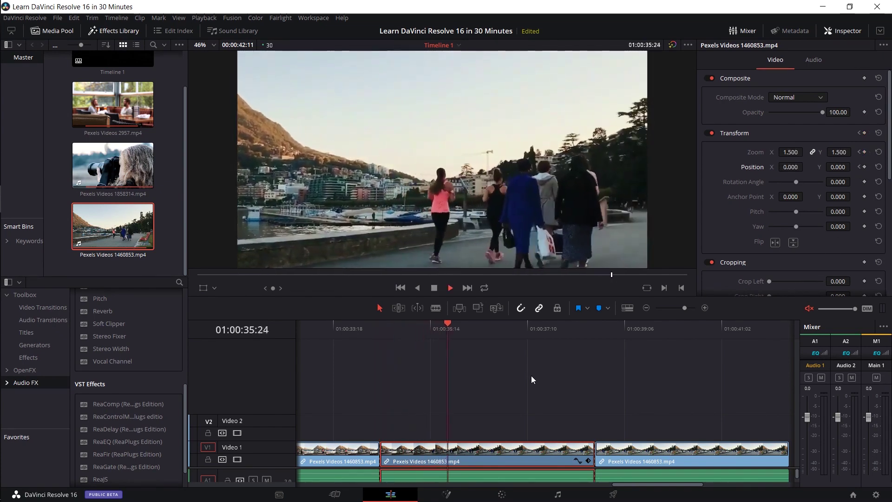
{"action": "key", "text": "space"}
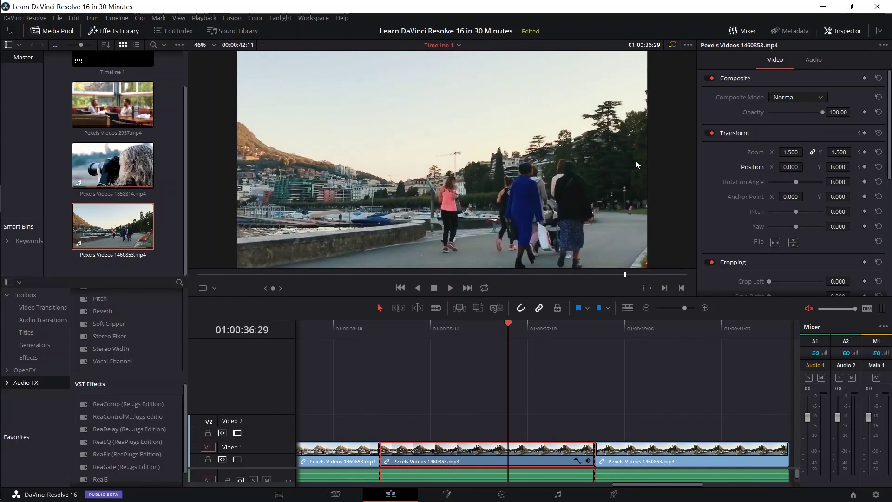
{"action": "scroll", "coordinate": [636, 164], "scroll_direction": "down", "scroll_amount": 1}
{"action": "scroll", "coordinate": [637, 165], "scroll_direction": "down", "scroll_amount": 1}
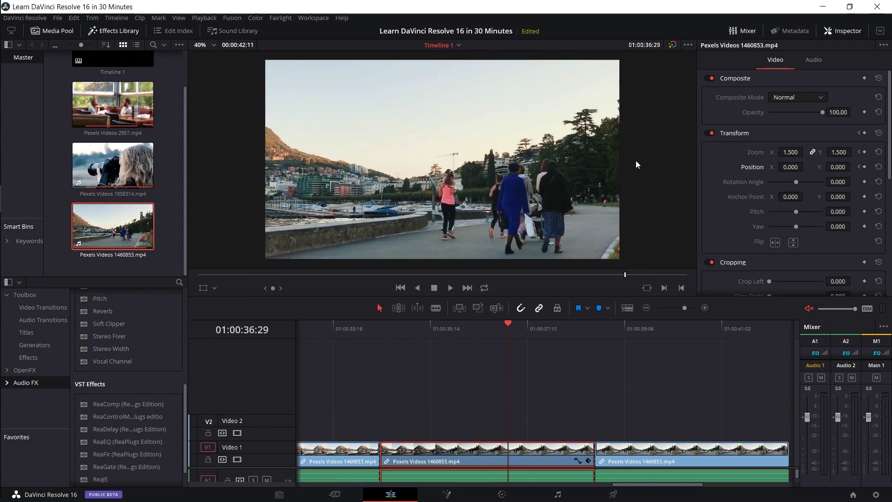